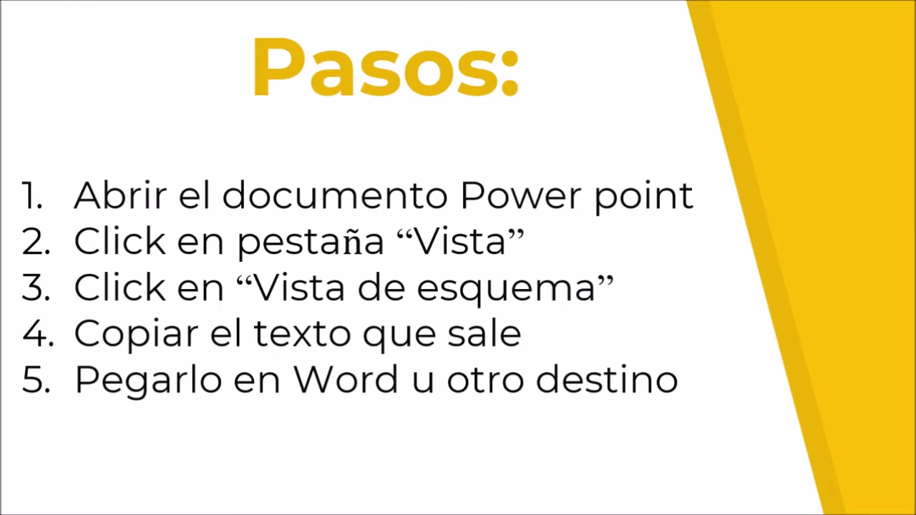
# Bring up the Antropología Visual presentation and view slides 3 through 6.
pyautogui.moveTo(131, 500)
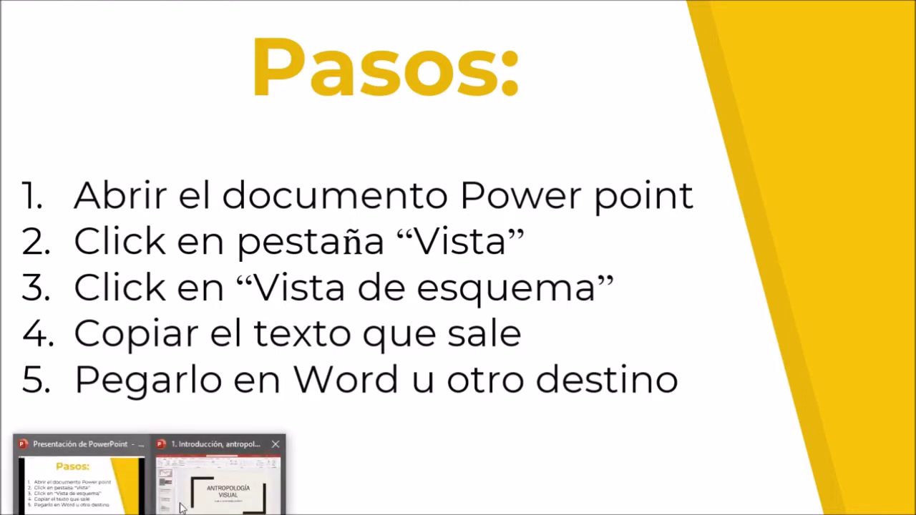
pyautogui.click(233, 480)
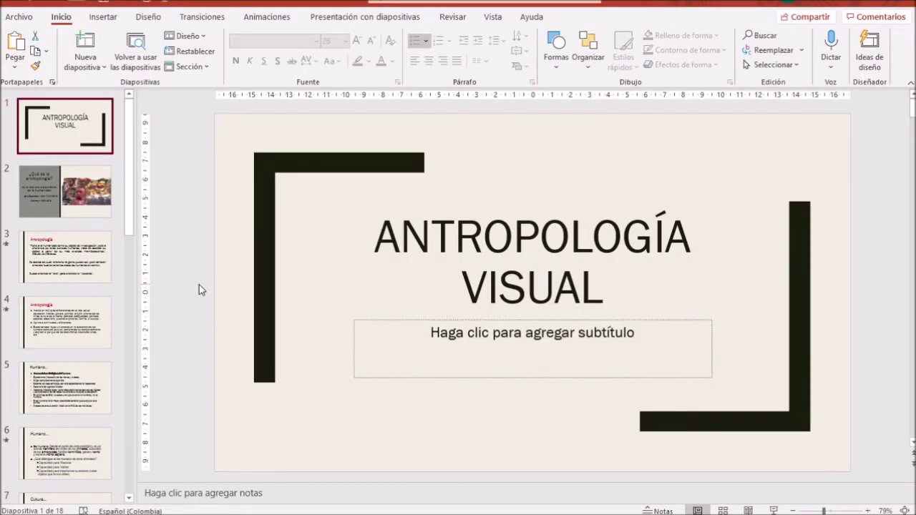
pyautogui.click(64, 258)
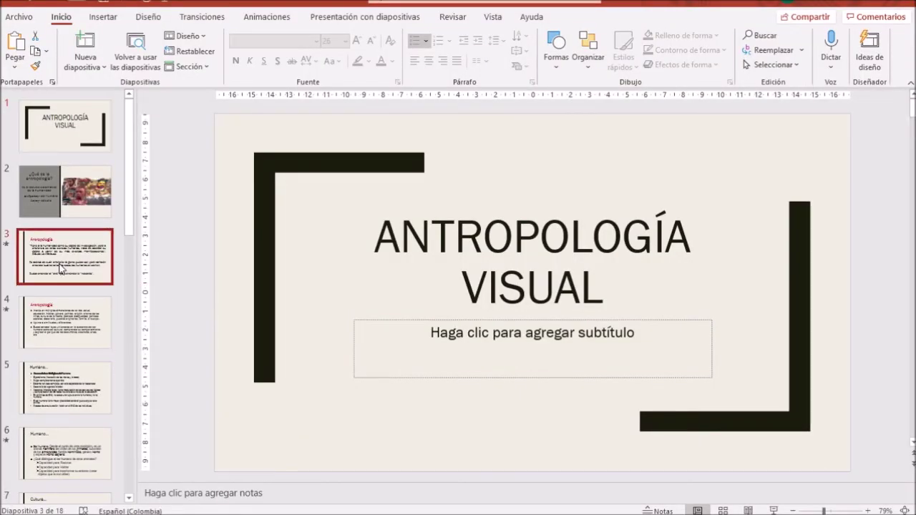
pyautogui.click(63, 323)
pyautogui.click(63, 392)
pyautogui.click(68, 451)
# Page through slides 7 to 14 of the presentation.
pyautogui.scroll(-3, 68, 429)
pyautogui.click(63, 304)
pyautogui.click(61, 432)
pyautogui.click(63, 490)
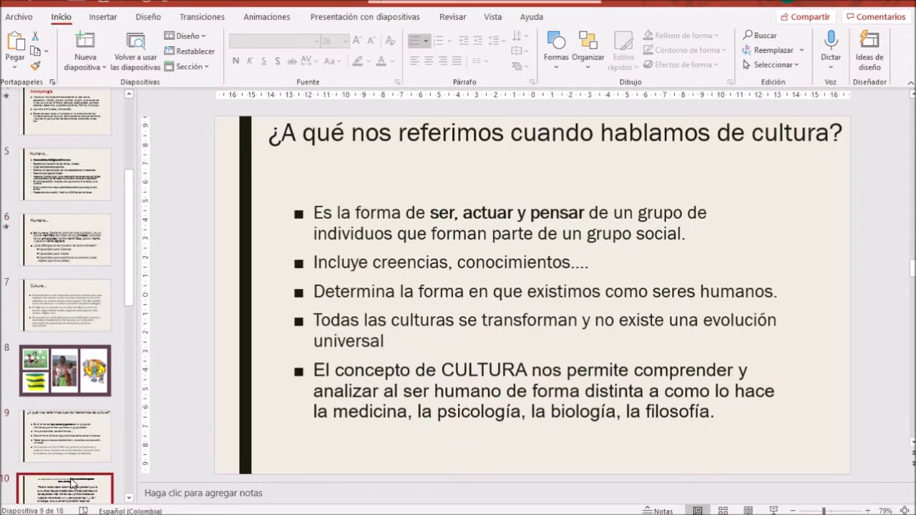
pyautogui.scroll(-4, 61, 346)
pyautogui.click(61, 346)
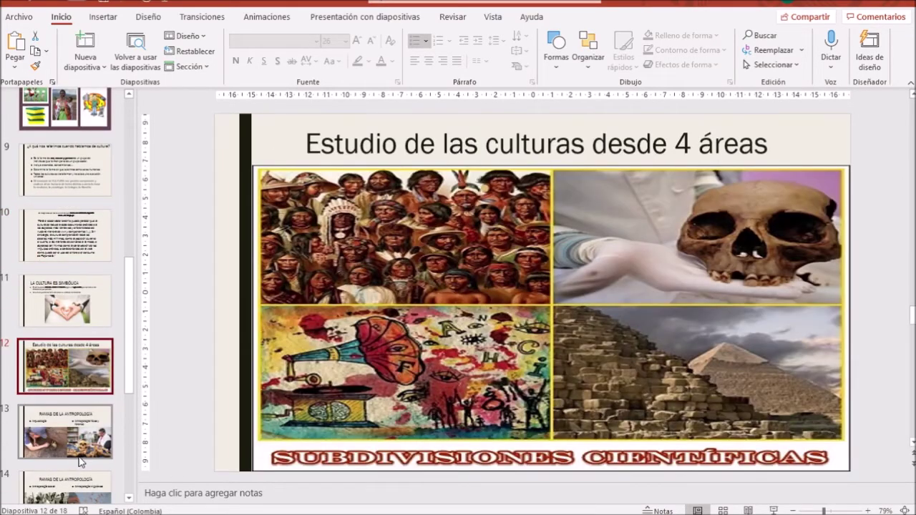
pyautogui.click(76, 425)
pyautogui.click(72, 483)
# Continue to slide 17, EJERCICIO, then switch to the Pasos steps slide.
pyautogui.scroll(-4, 71, 482)
pyautogui.click(67, 266)
pyautogui.click(74, 326)
pyautogui.click(83, 408)
pyautogui.scroll(3, 83, 408)
pyautogui.scroll(4, 84, 408)
pyautogui.scroll(4, 84, 408)
pyautogui.scroll(1, 84, 407)
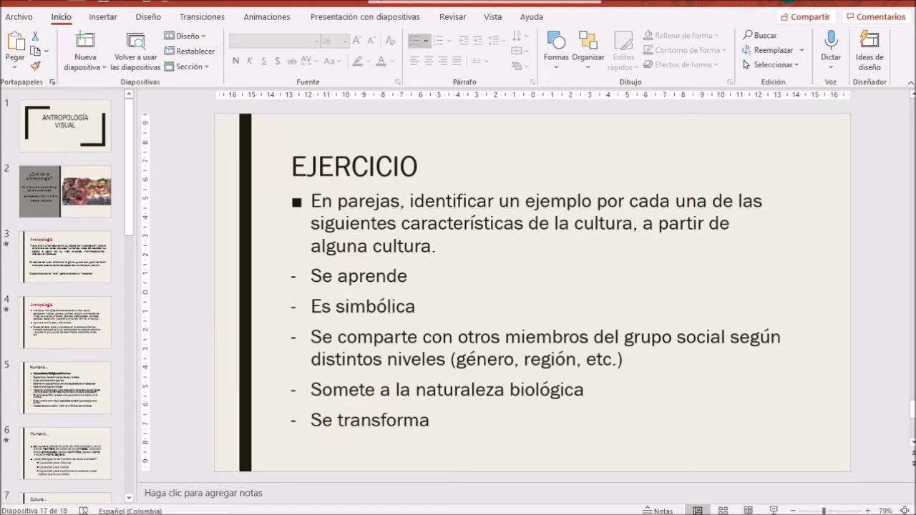
pyautogui.click(131, 508)
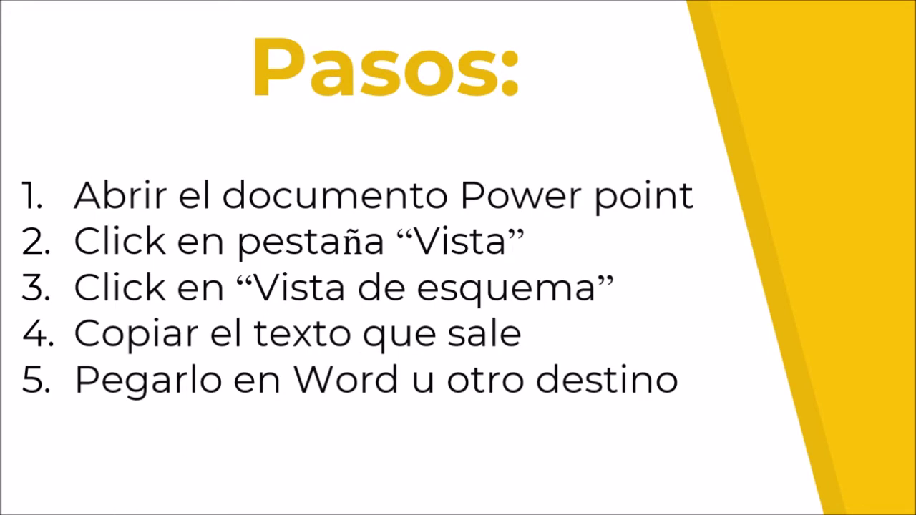
# Return to the EJERCICIO slide and browse Insertar, Diseño and Transiciones to the Vista tab.
pyautogui.moveTo(131, 508)
pyautogui.click(209, 493)
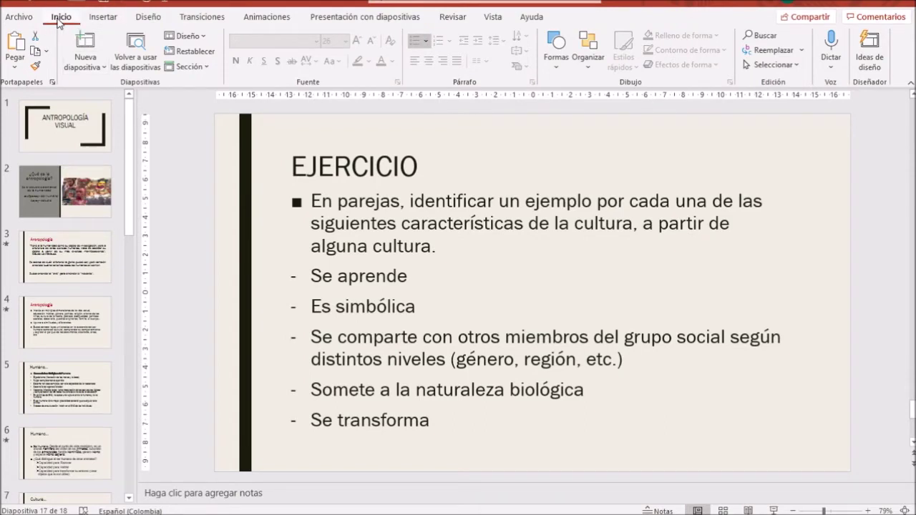
pyautogui.click(109, 19)
pyautogui.click(151, 18)
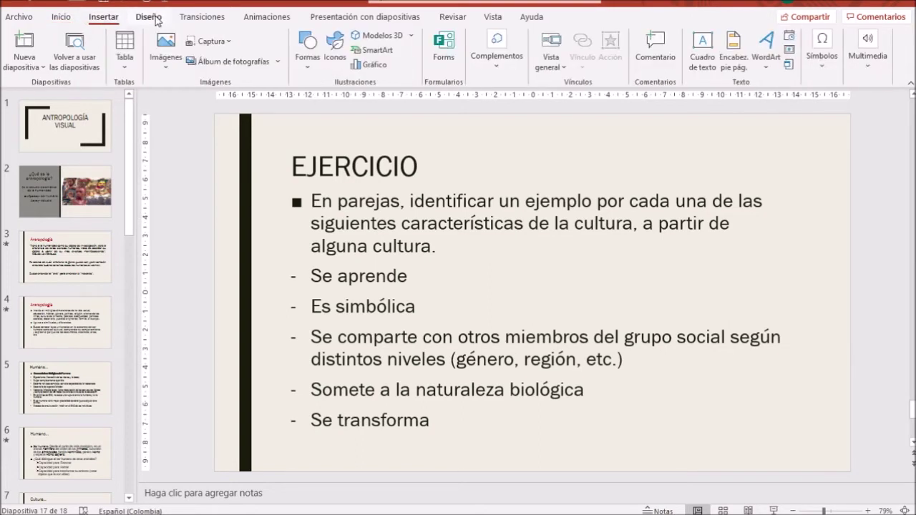
pyautogui.click(203, 18)
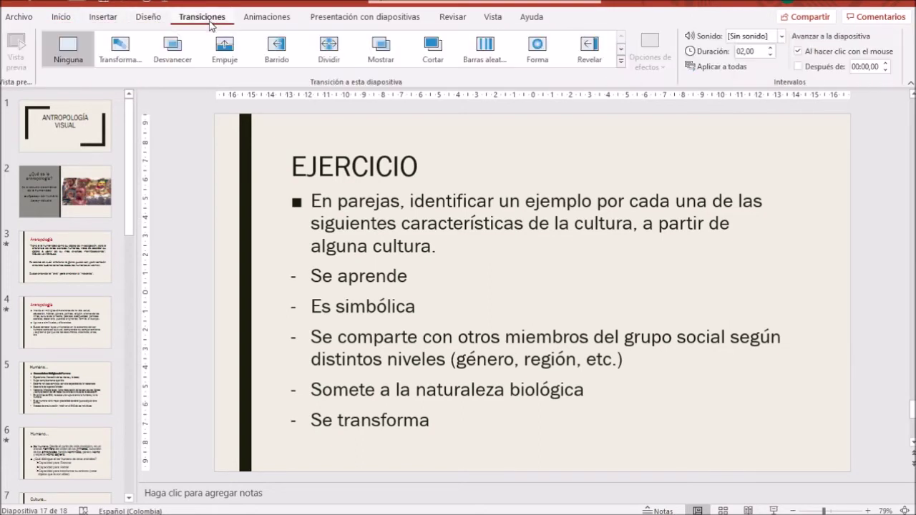
pyautogui.click(491, 17)
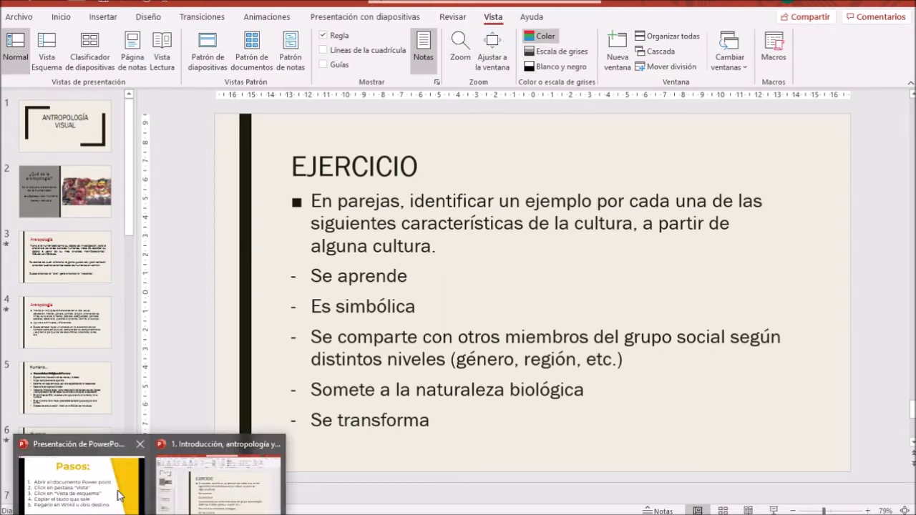
# Check the Pasos slide, return to the presentation, and choose Outline view.
pyautogui.click(121, 496)
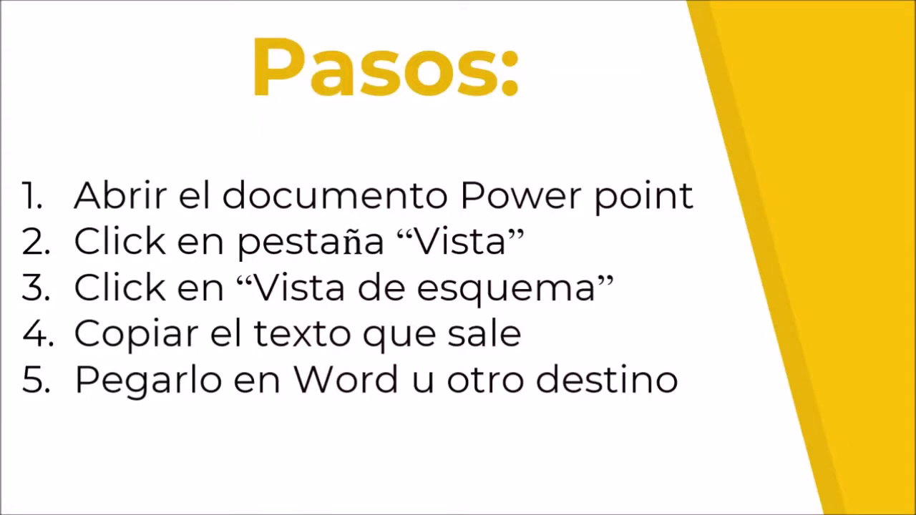
pyautogui.moveTo(71, 508)
pyautogui.click(219, 489)
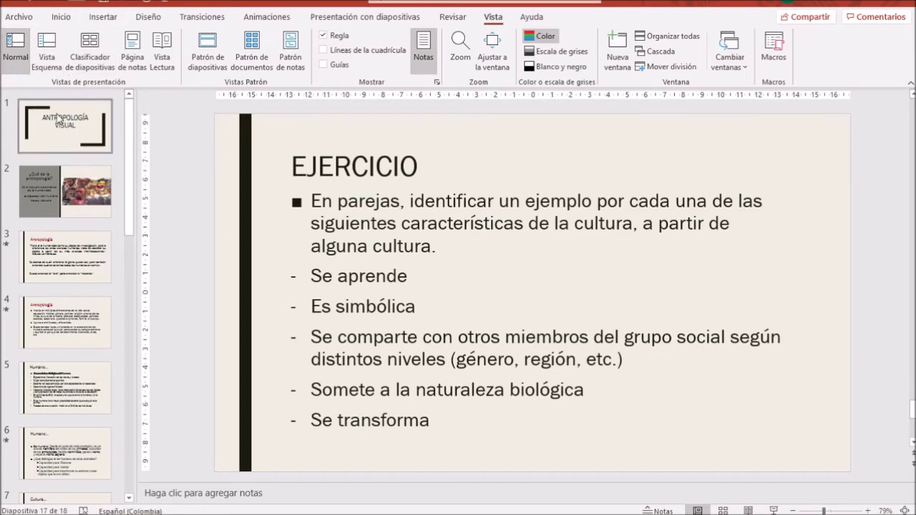
pyautogui.click(47, 51)
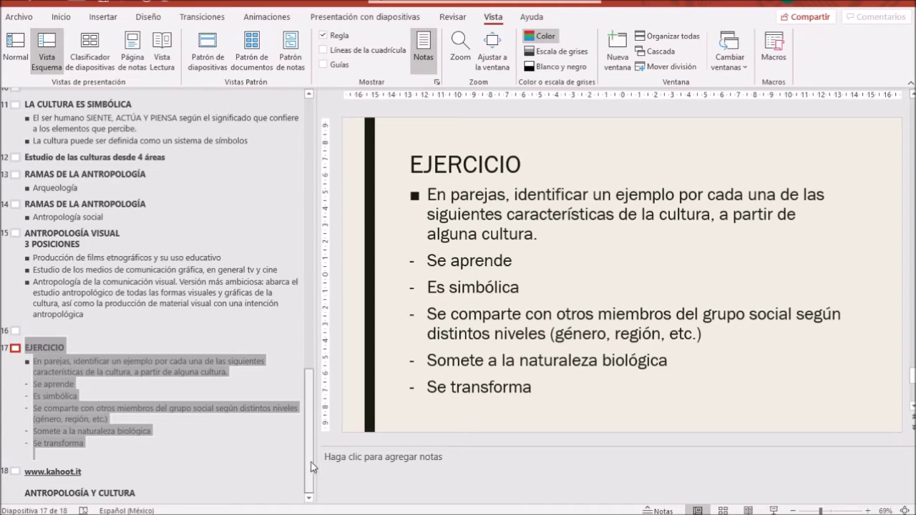
# Deselect slide 17's text and scroll the outline to review every slide's text.
pyautogui.click(168, 434)
pyautogui.scroll(2, 167, 435)
pyautogui.scroll(5, 165, 414)
pyautogui.scroll(5, 154, 358)
pyautogui.scroll(5, 143, 301)
pyautogui.scroll(5, 131, 216)
pyautogui.scroll(2, 95, 296)
pyautogui.scroll(3, 94, 296)
pyautogui.scroll(1, 95, 296)
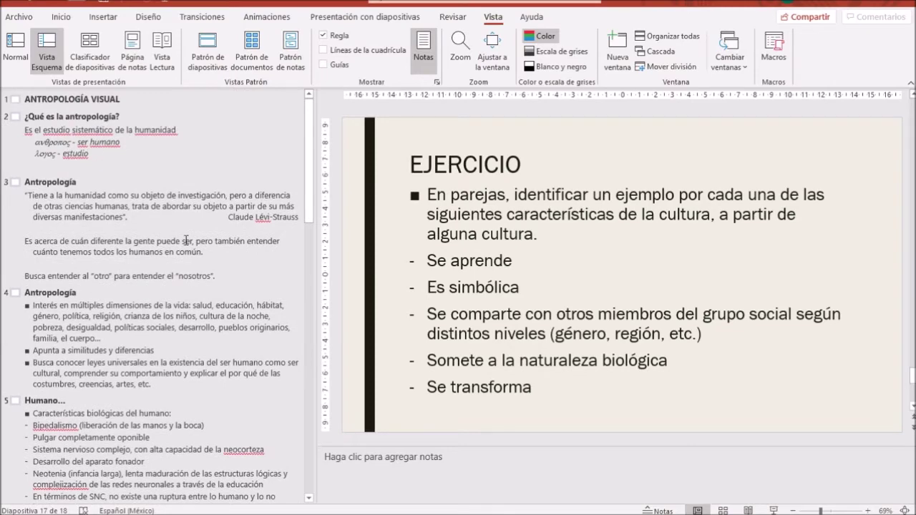
pyautogui.scroll(-2, 186, 241)
pyautogui.scroll(-1, 186, 240)
# Check the Pasos steps slide, then return to the presentation's outline.
pyautogui.moveTo(149, 508)
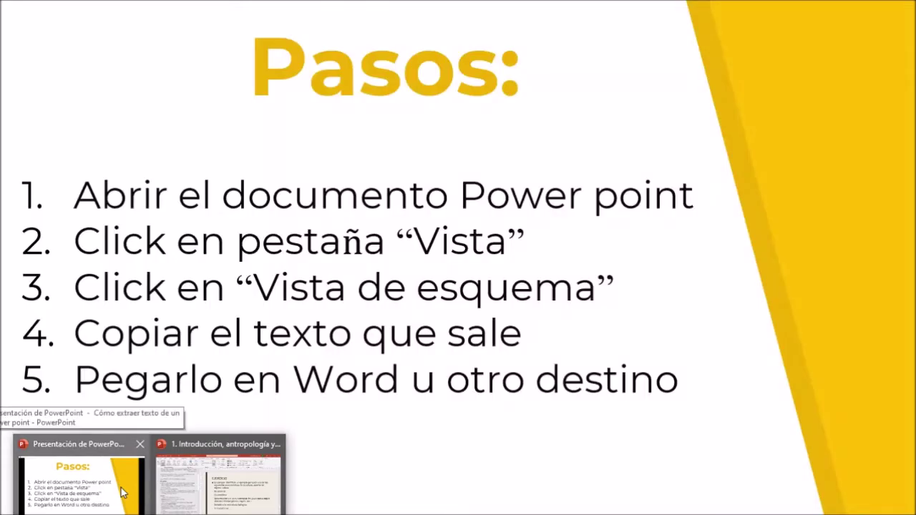
pyautogui.click(79, 479)
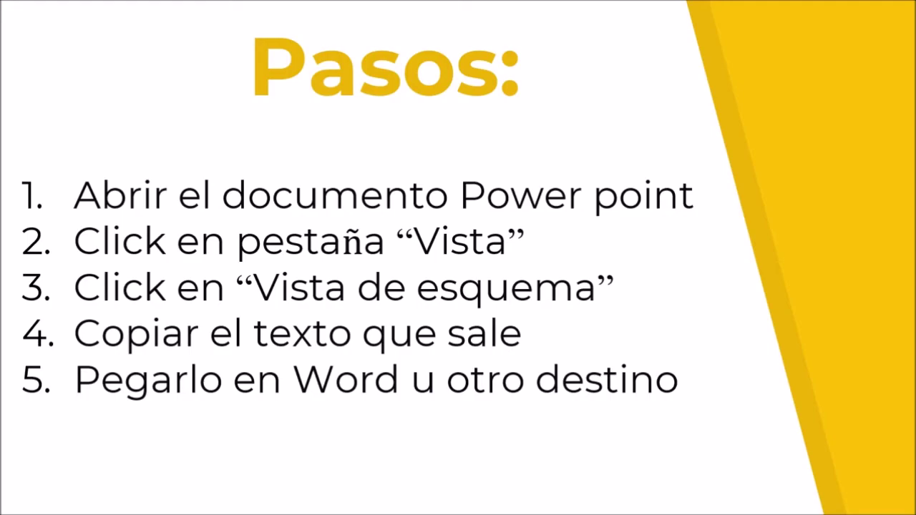
pyautogui.click(205, 494)
# Select the outline text of all slides, from slide 18 up to slide 1.
pyautogui.scroll(-2, 256, 240)
pyautogui.scroll(-5, 256, 241)
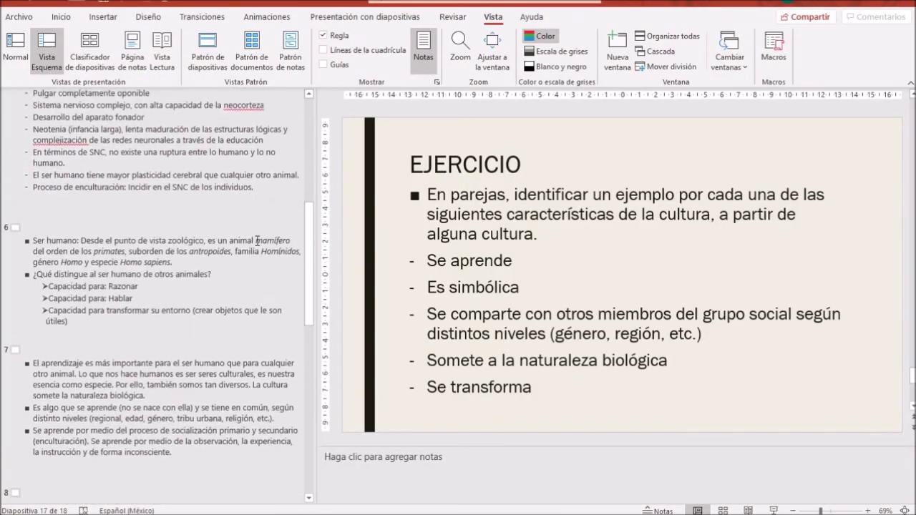
pyautogui.scroll(-1, 256, 240)
pyautogui.scroll(-3, 229, 358)
pyautogui.scroll(-8, 203, 477)
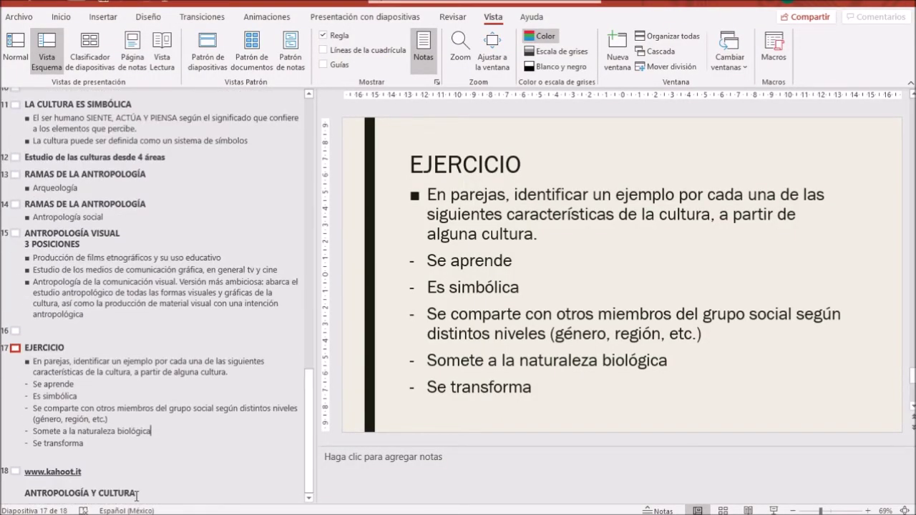
pyautogui.moveTo(136, 494); pyautogui.dragTo(30, 57)
pyautogui.rightClick(56, 118)
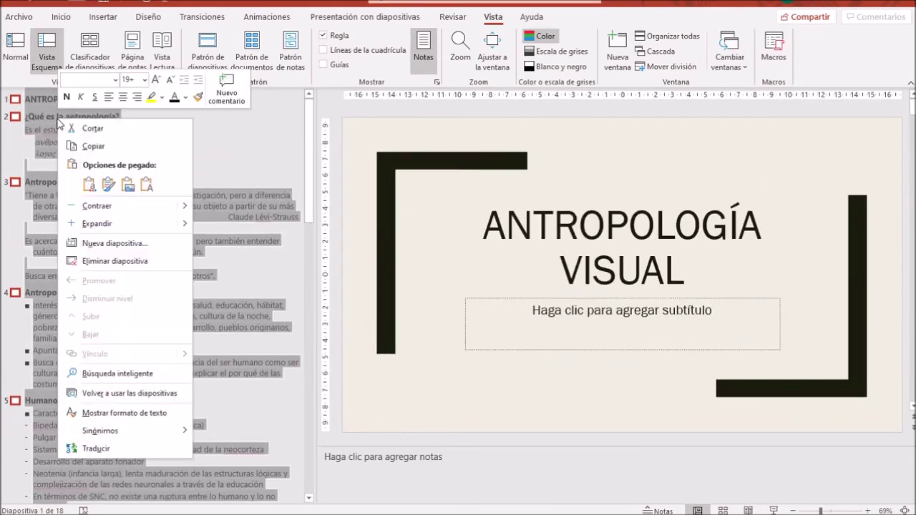
# Copy the selected outline text and paste it into the blank Word document.
pyautogui.click(100, 147)
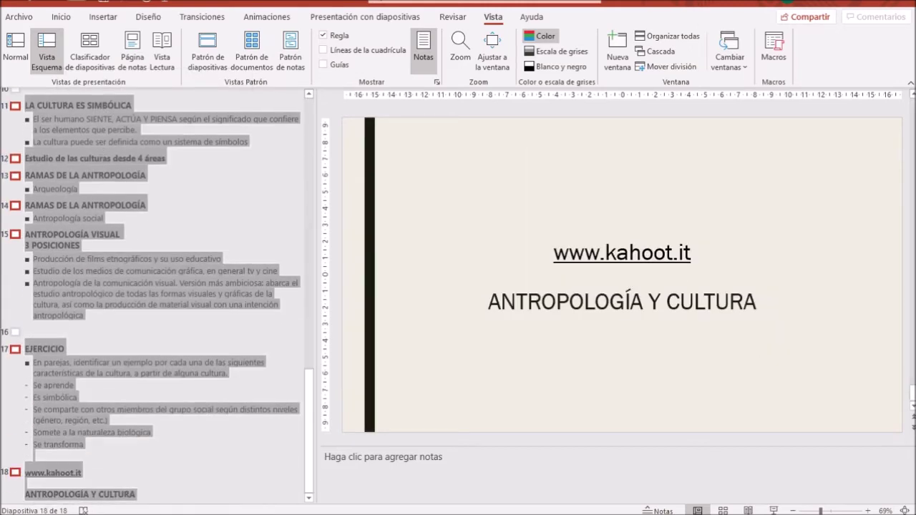
pyautogui.hotkey('alt', 'Tab')
pyautogui.hotkey('ctrl', 'v')
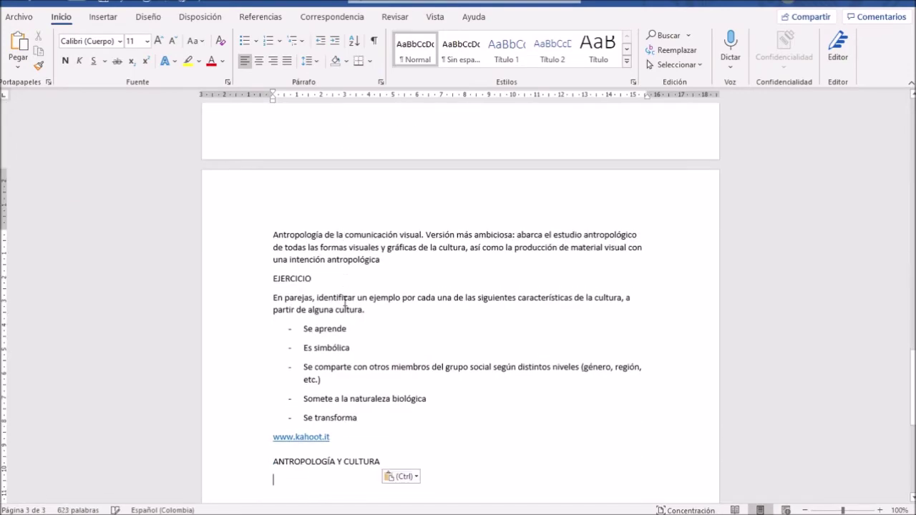
# Scroll up to the pasted text's start at ANTROPOLOGÍA VISUAL, then return to the PowerPoint presentation.
pyautogui.scroll(3, 399, 412)
pyautogui.scroll(4, 399, 412)
pyautogui.scroll(3, 399, 412)
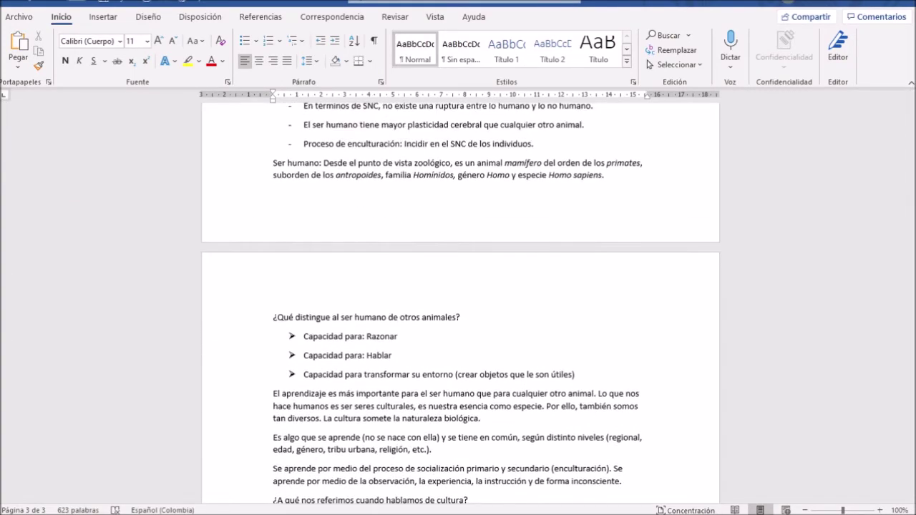
pyautogui.scroll(10, 346, 293)
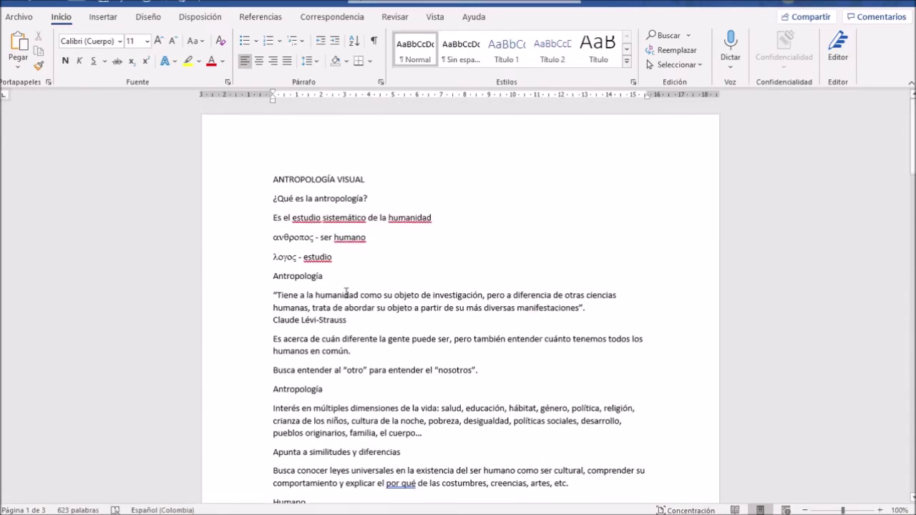
pyautogui.moveTo(211, 514)
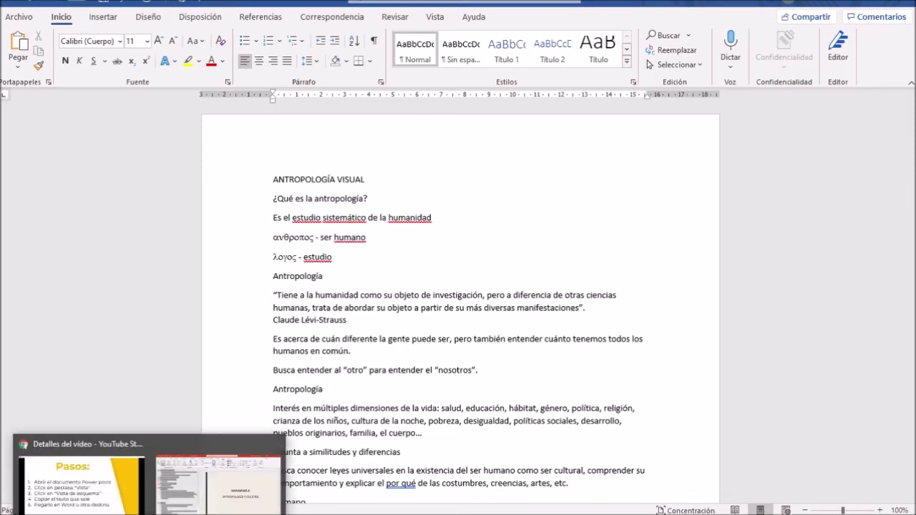
pyautogui.moveTo(118, 514)
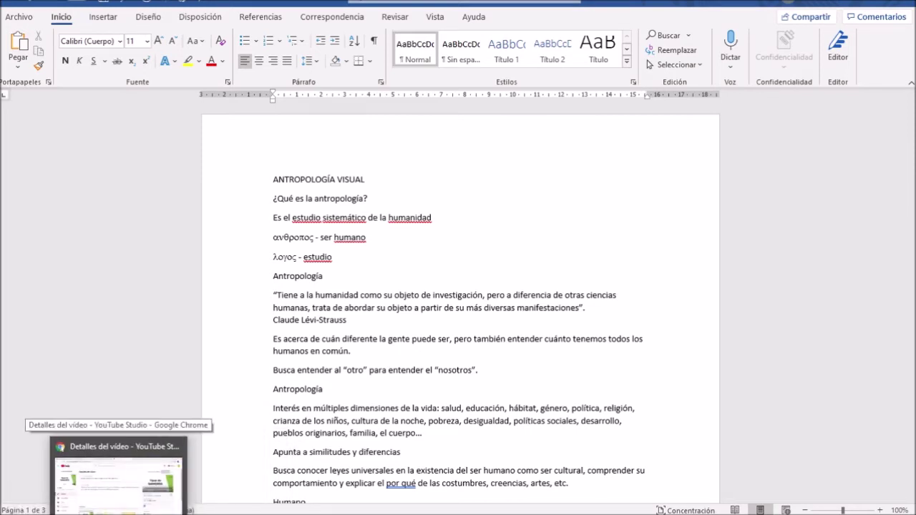
pyautogui.moveTo(151, 509)
pyautogui.moveTo(98, 487)
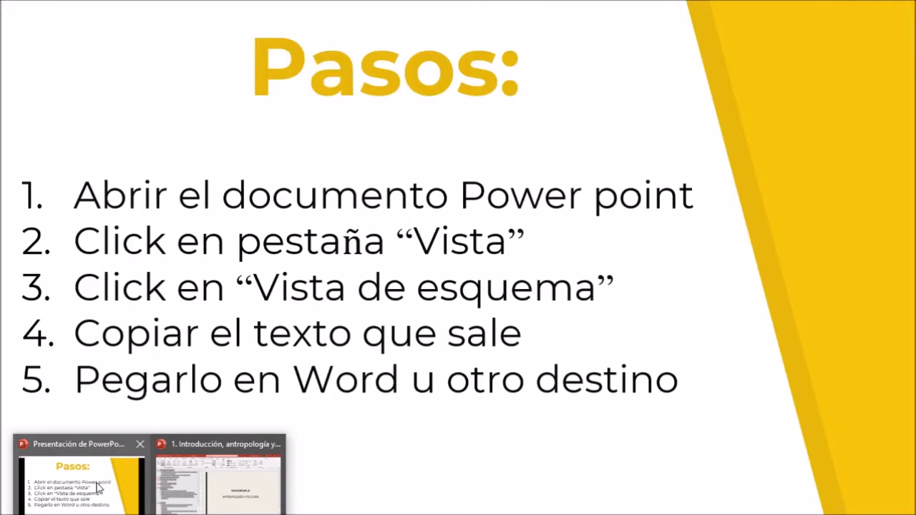
pyautogui.click(206, 493)
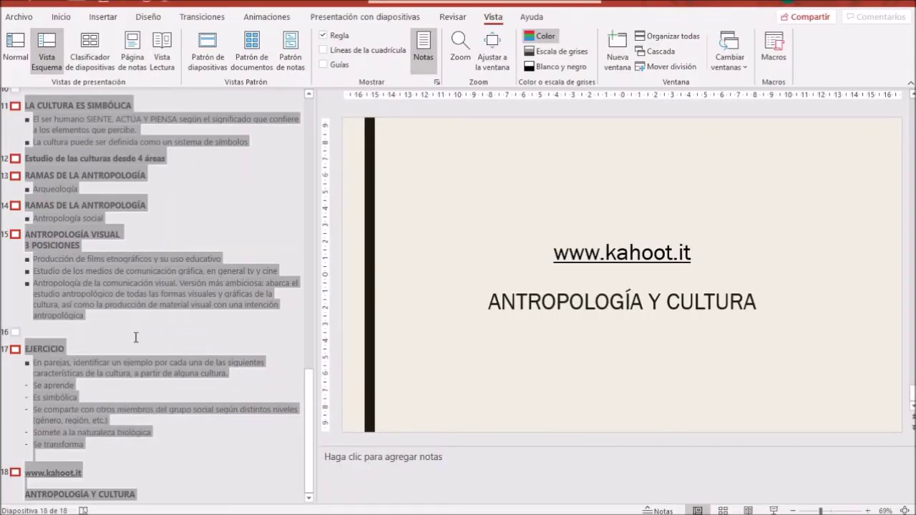
# Go to slide 10 and select its top sentence and Pepsi-cola quote, absent from the outline.
pyautogui.click(135, 336)
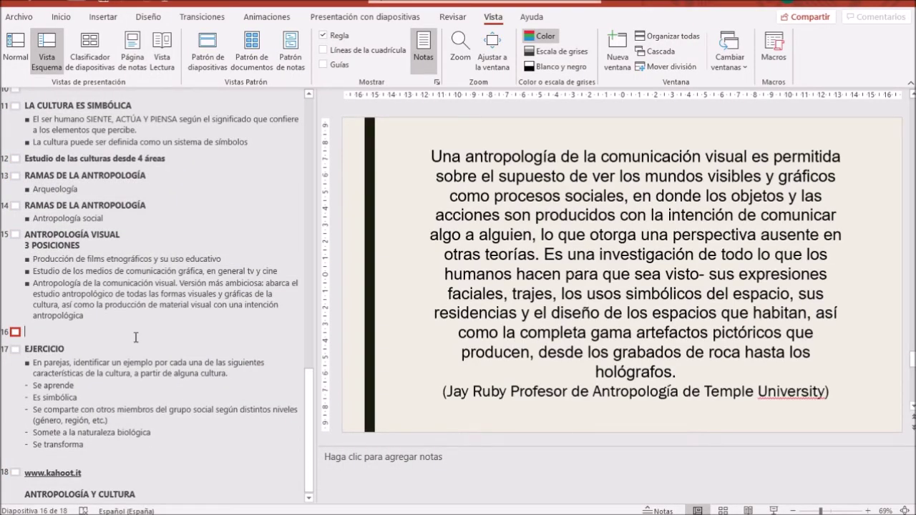
pyautogui.scroll(2, 135, 337)
pyautogui.scroll(2, 100, 301)
pyautogui.scroll(2, 72, 272)
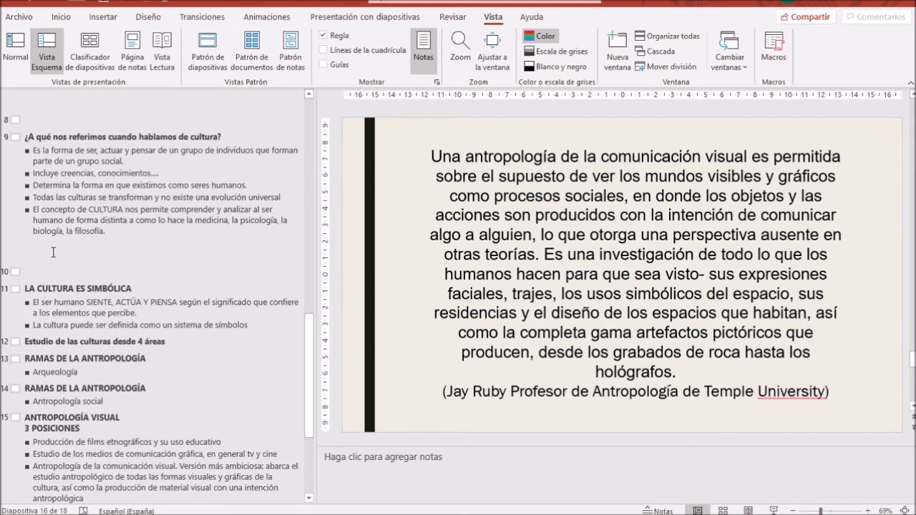
pyautogui.click(32, 267)
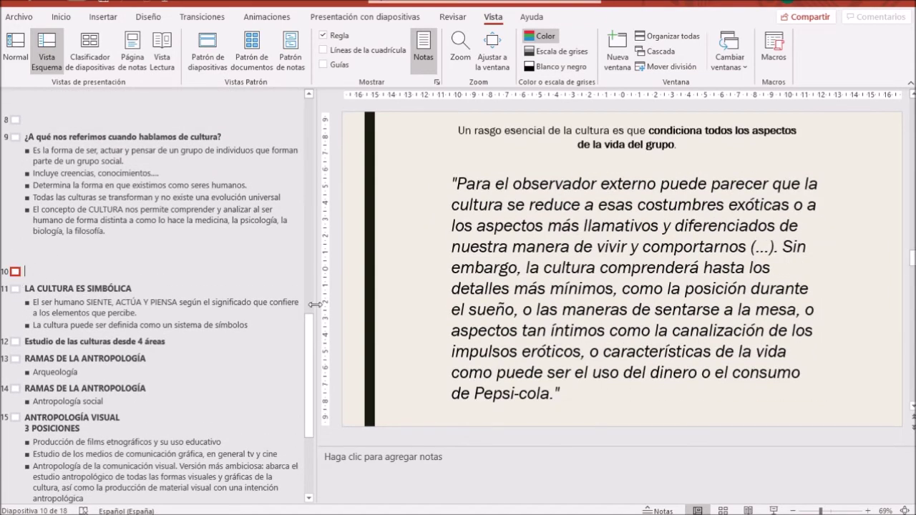
pyautogui.moveTo(458, 130); pyautogui.dragTo(538, 146)
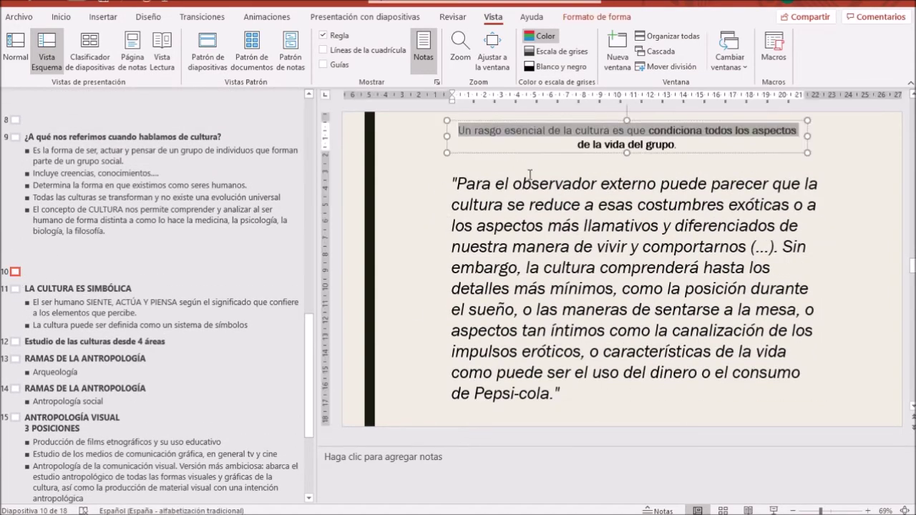
pyautogui.doubleClick(608, 144)
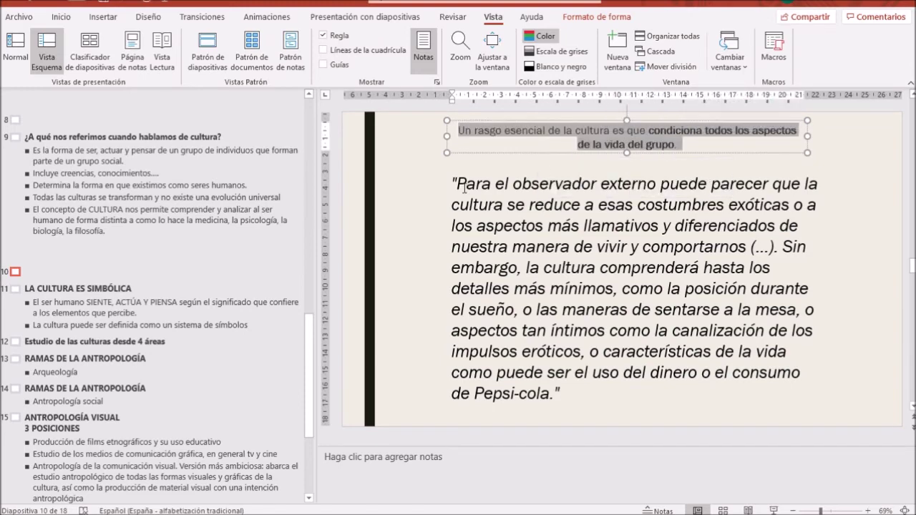
pyautogui.moveTo(455, 181); pyautogui.dragTo(562, 407)
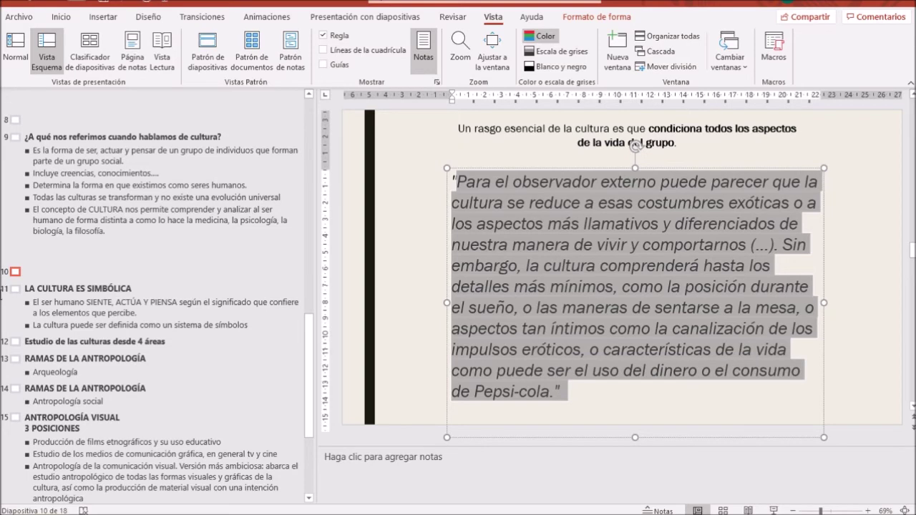
# Compare slides 9 and 10 in the outline, then go to slide 13, RAMAS DE LA ANTROPOLOGÍA.
pyautogui.click(32, 137)
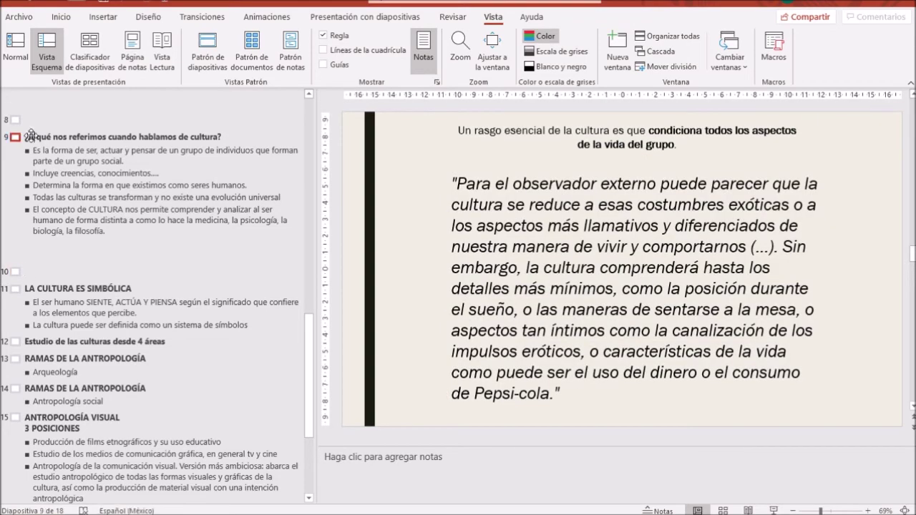
pyautogui.click(28, 272)
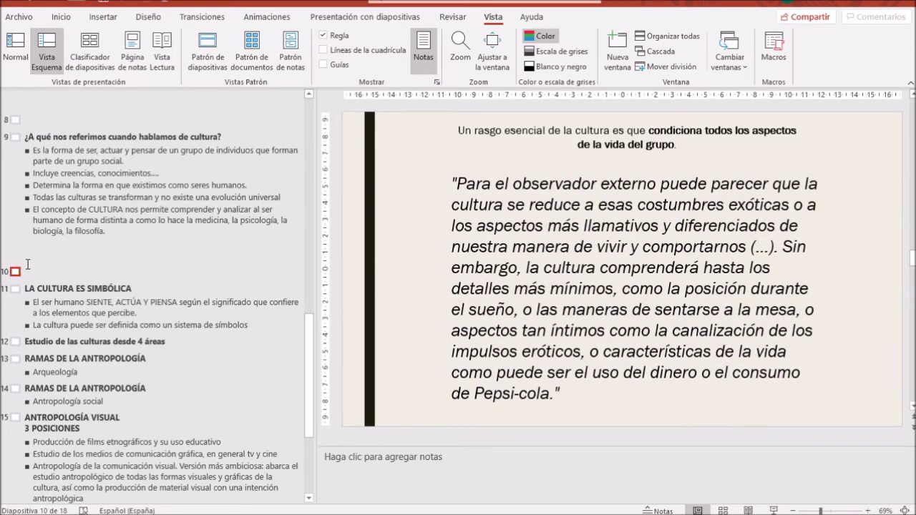
pyautogui.scroll(-2, 79, 388)
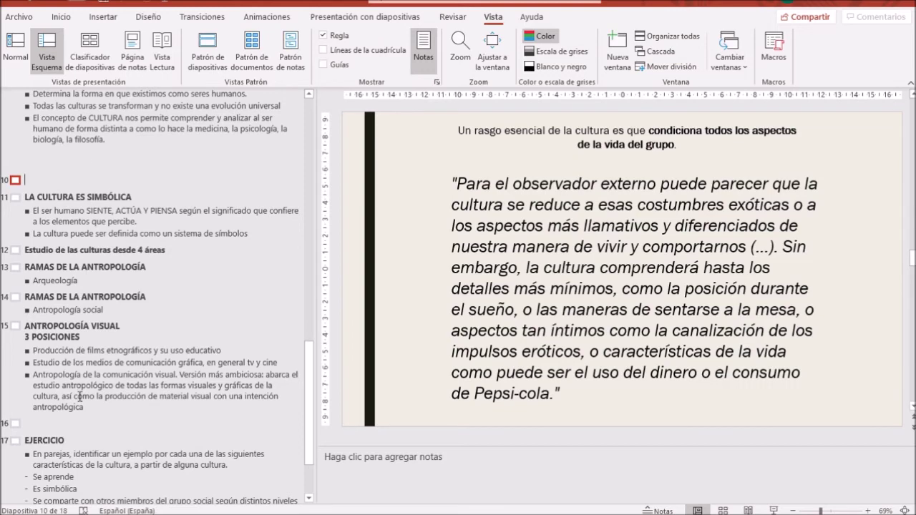
pyautogui.scroll(-1, 79, 396)
pyautogui.scroll(-2, 80, 396)
pyautogui.scroll(3, 79, 396)
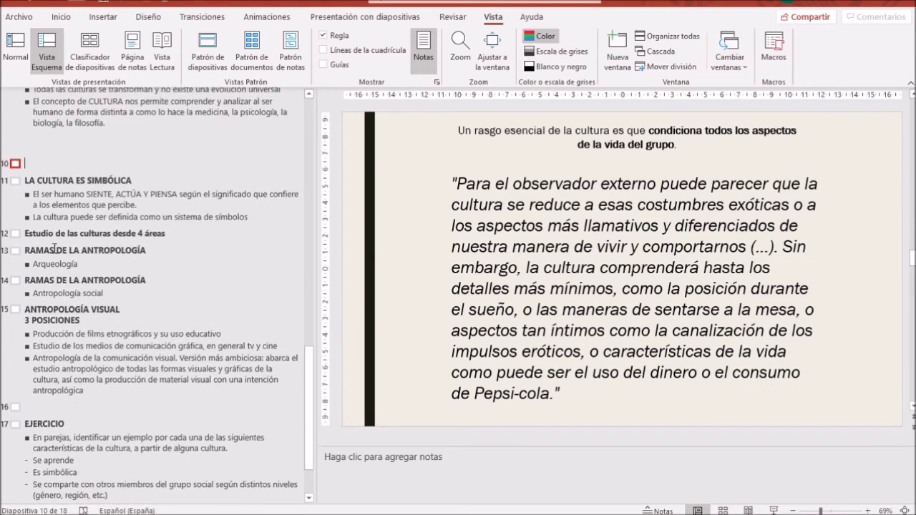
pyautogui.click(54, 248)
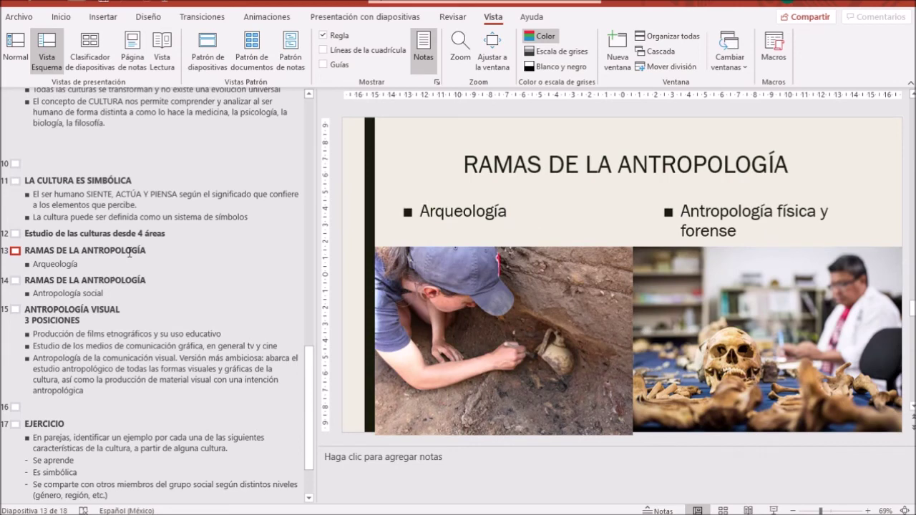
pyautogui.doubleClick(423, 211)
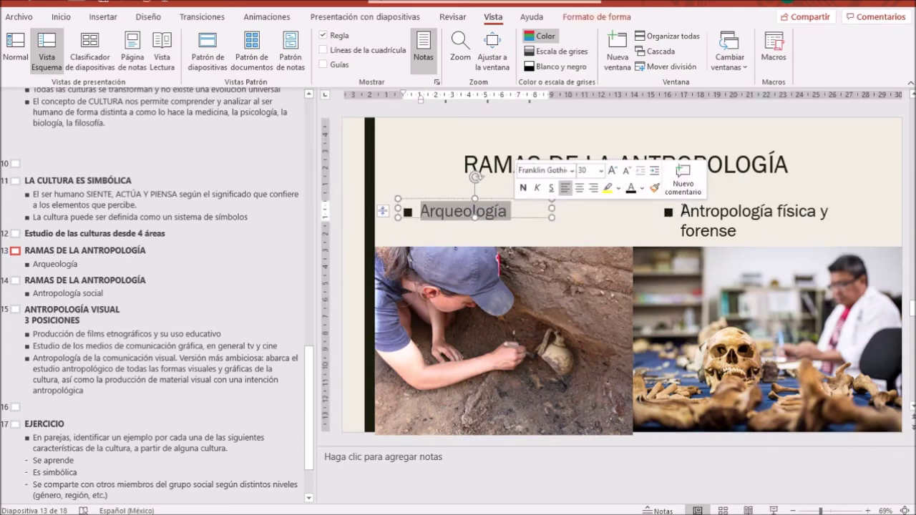
pyautogui.tripleClick(683, 210)
pyautogui.click(55, 263)
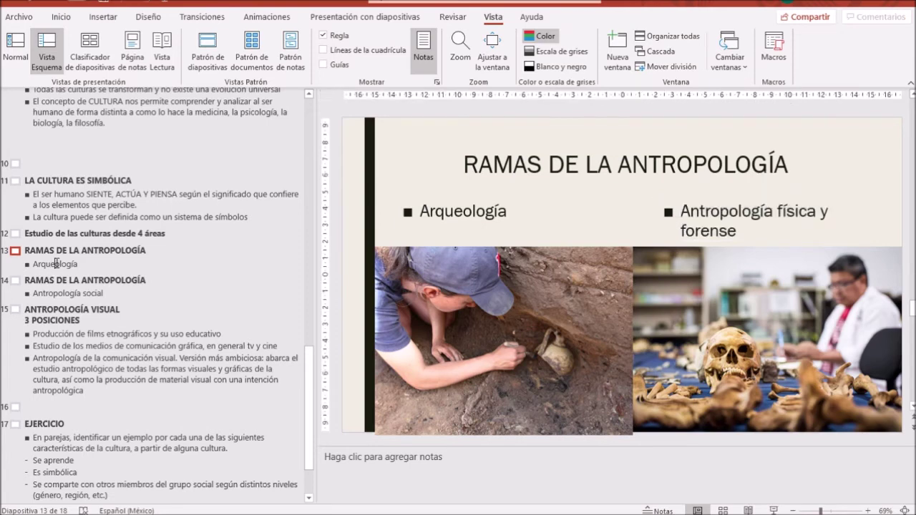
pyautogui.moveTo(35, 264); pyautogui.dragTo(84, 265)
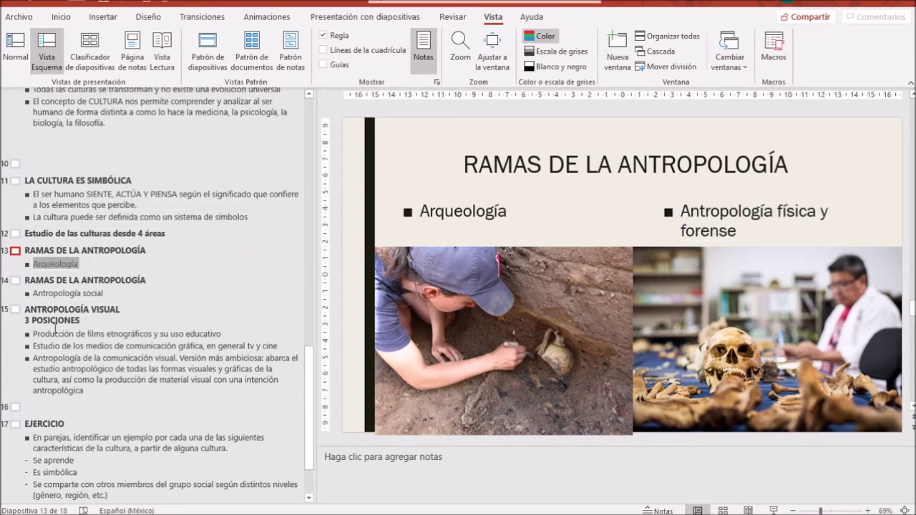
pyautogui.click(48, 264)
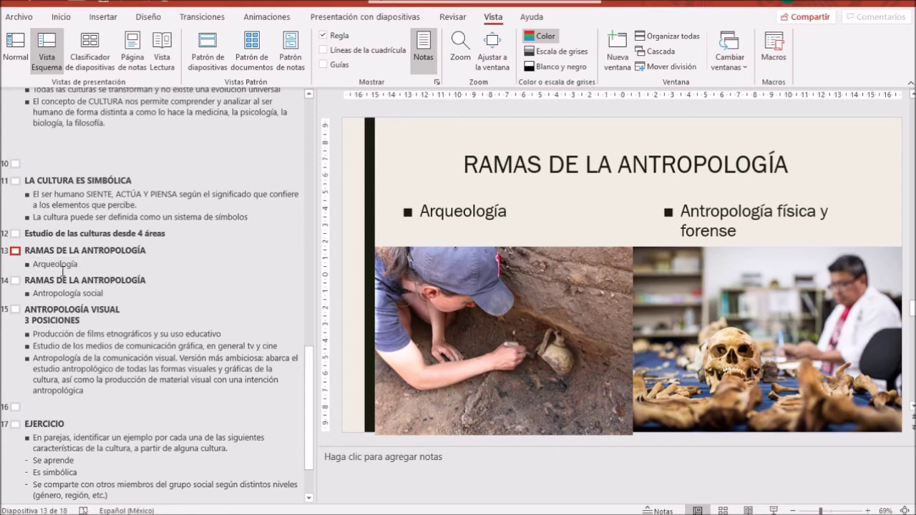
pyautogui.click(40, 284)
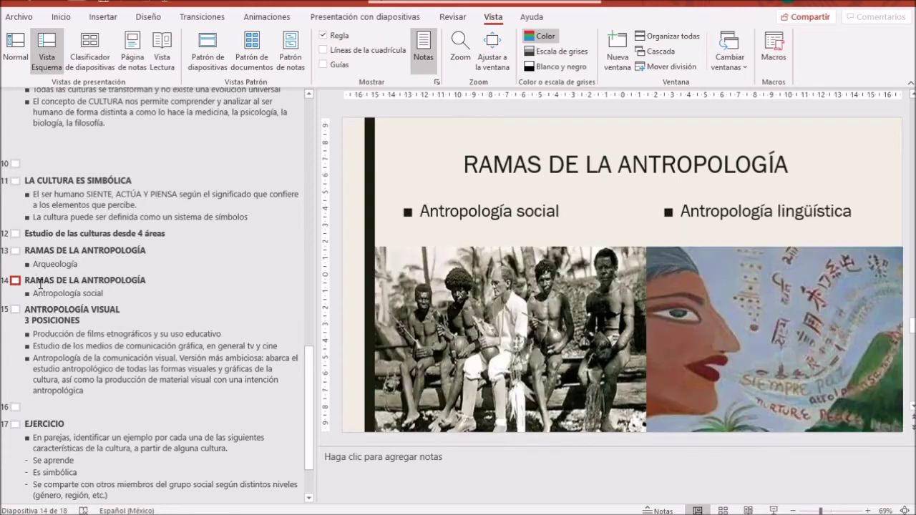
pyautogui.click(444, 215)
pyautogui.tripleClick(444, 215)
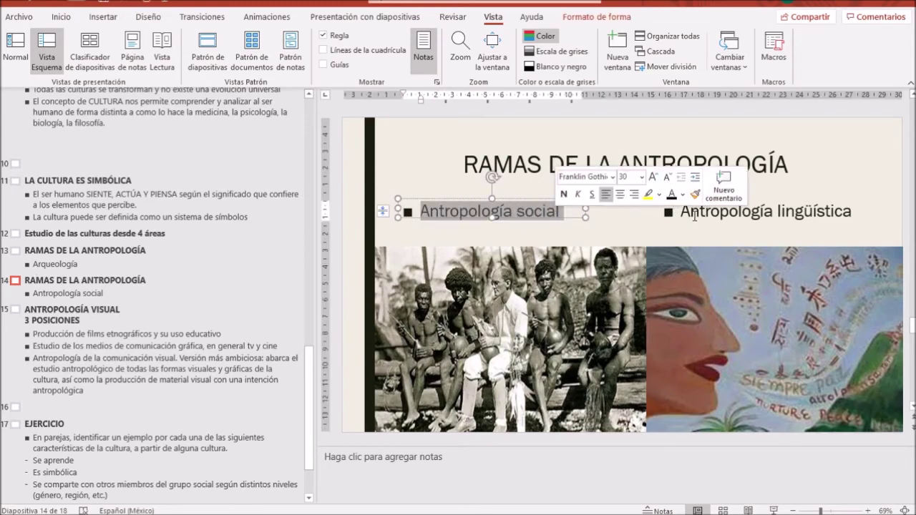
pyautogui.tripleClick(697, 215)
pyautogui.click(34, 293)
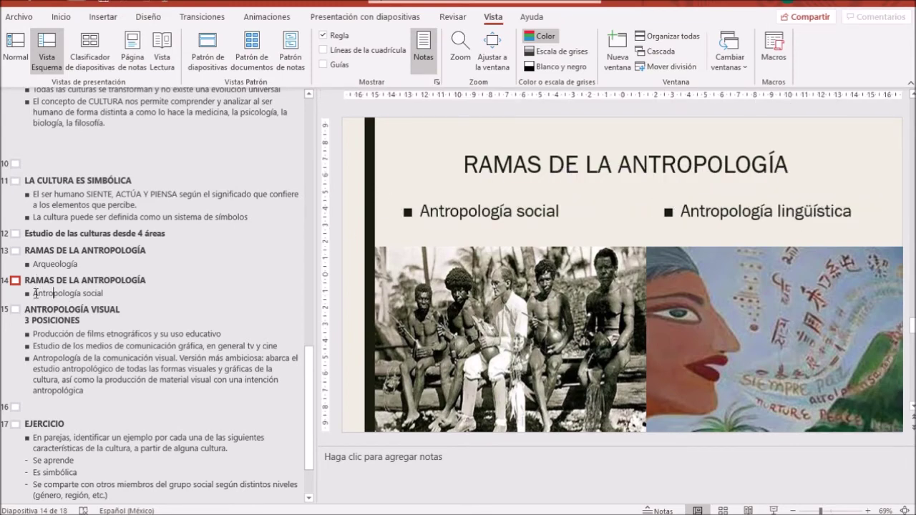
pyautogui.keyDown('shift'); pyautogui.click(101, 294); pyautogui.keyUp('shift')
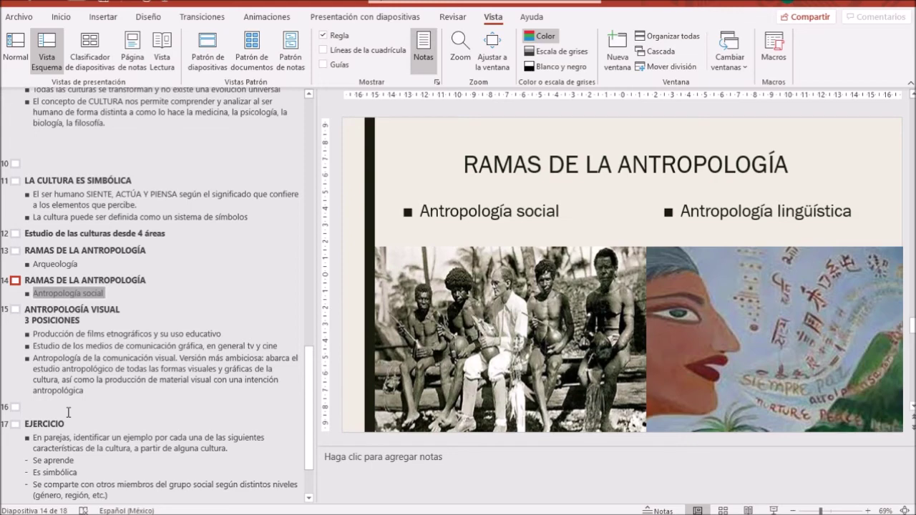
pyautogui.click(55, 262)
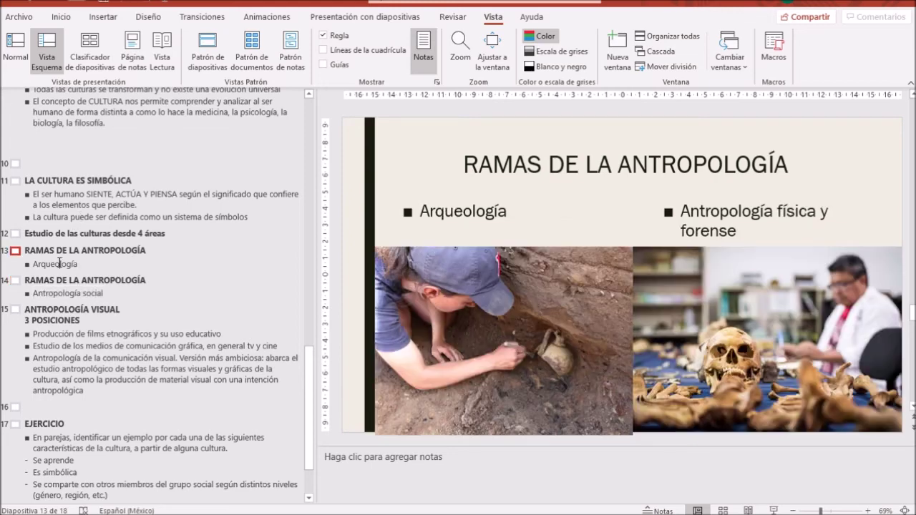
# Copy slide 10's top sentence about culture conditioning group life and switch to Word.
pyautogui.click(57, 164)
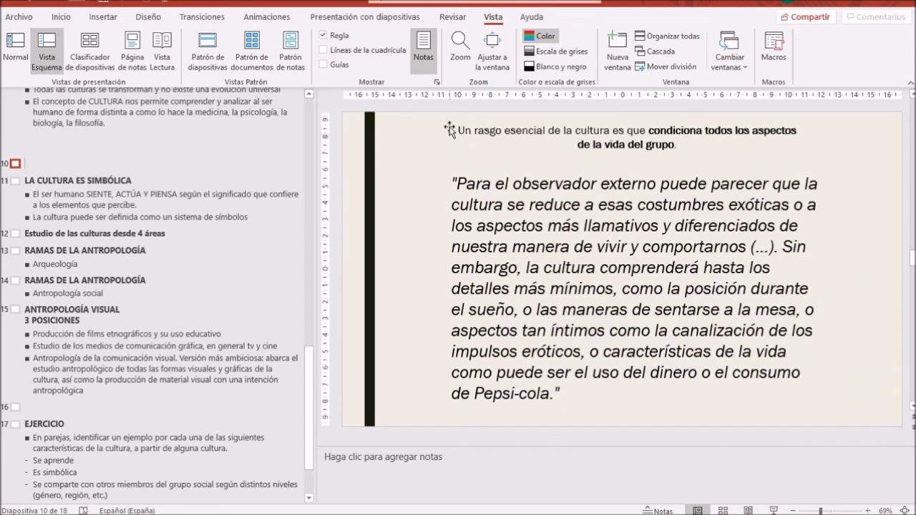
pyautogui.moveTo(449, 128); pyautogui.dragTo(446, 164)
pyautogui.hotkey('ctrl', 'c')
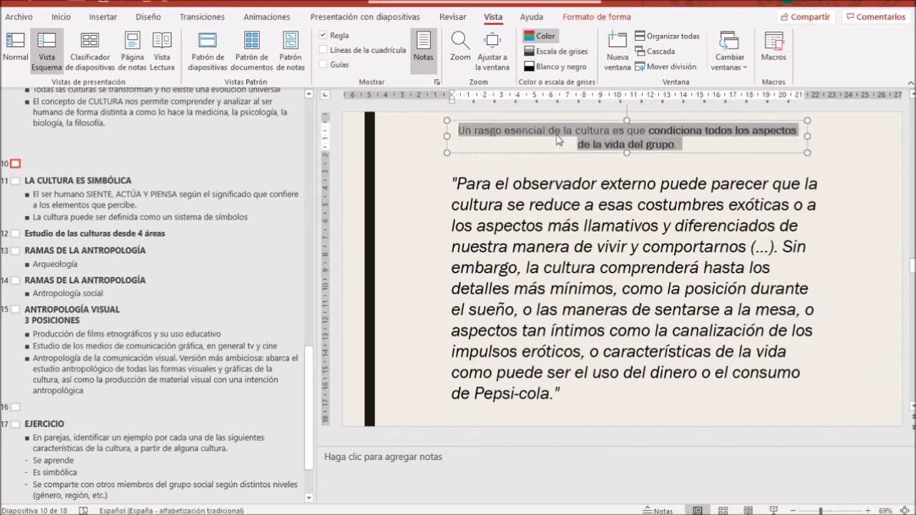
pyautogui.rightClick(600, 134)
pyautogui.click(640, 159)
pyautogui.hotkey('alt', 'Tab')
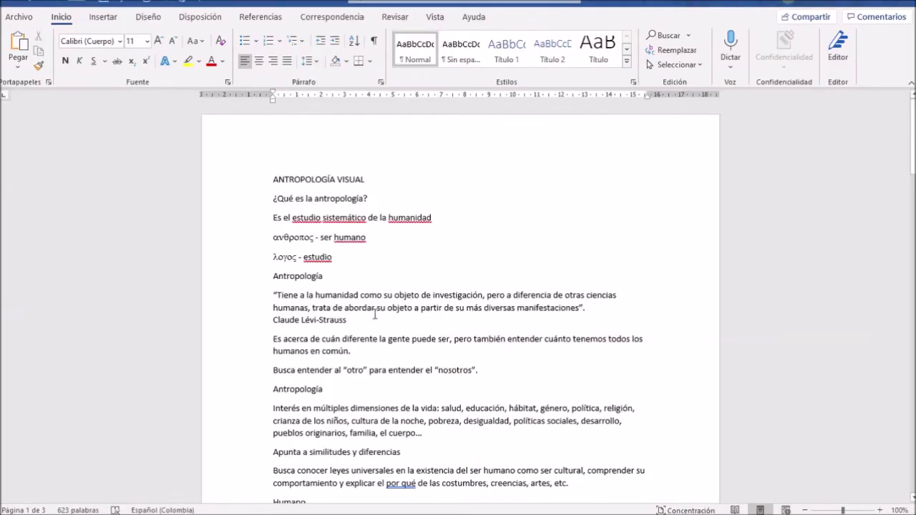
# Paste the culture sentence on a new line after 'Humano...' in Word, then return to PowerPoint.
pyautogui.scroll(-7, 342, 394)
pyautogui.scroll(4, 342, 402)
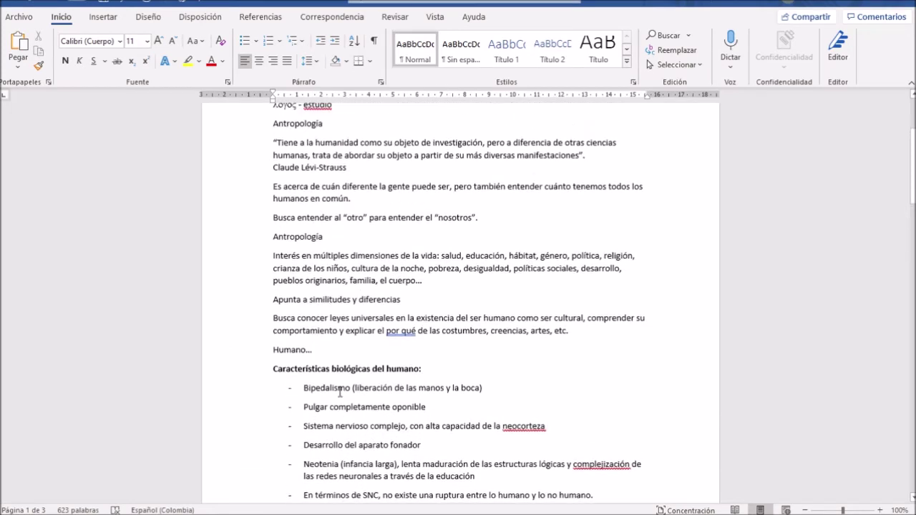
pyautogui.click(341, 352)
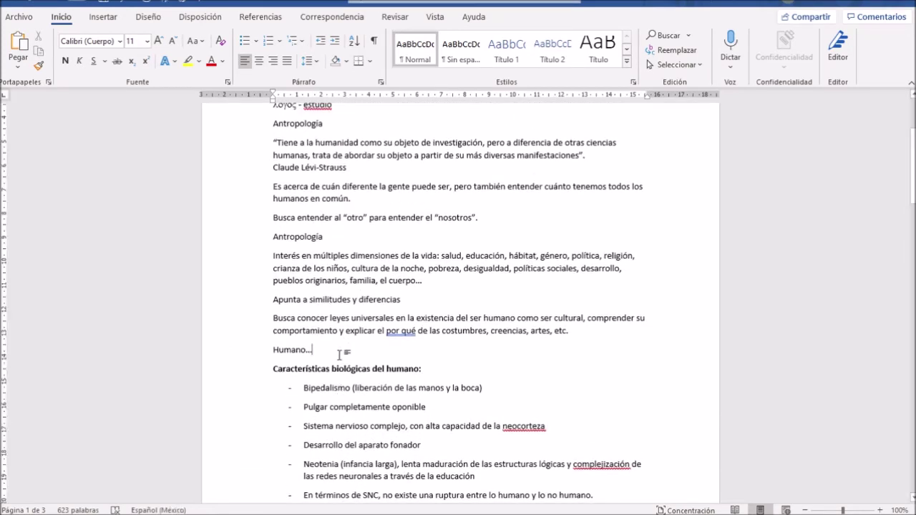
pyautogui.press('Return')
pyautogui.press('Return')
pyautogui.hotkey('ctrl', 'v')
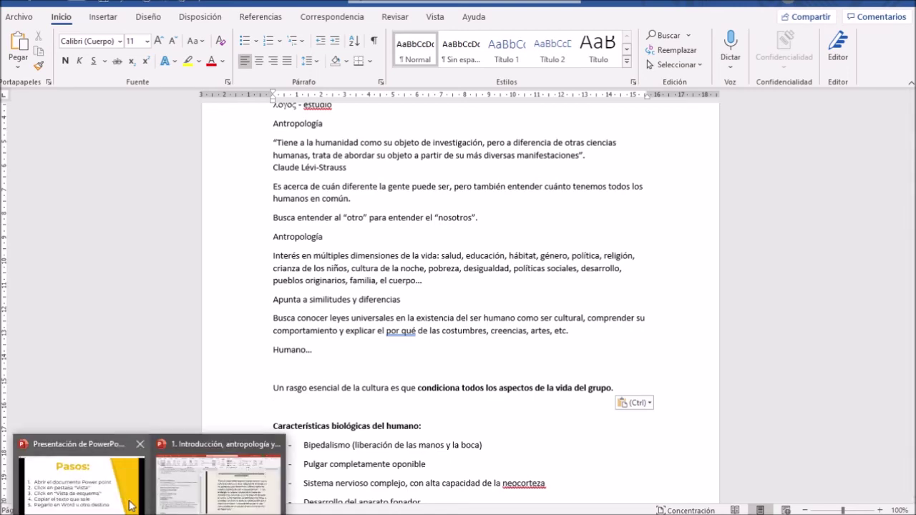
pyautogui.click(129, 505)
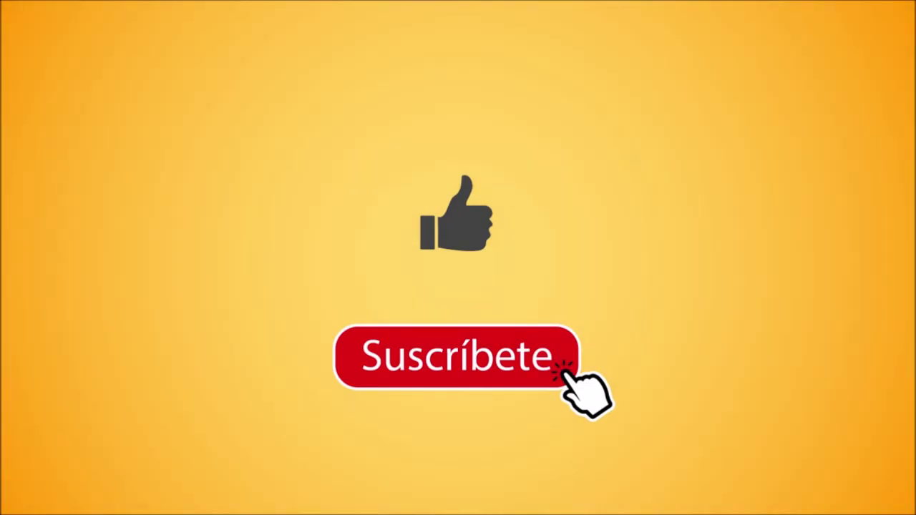